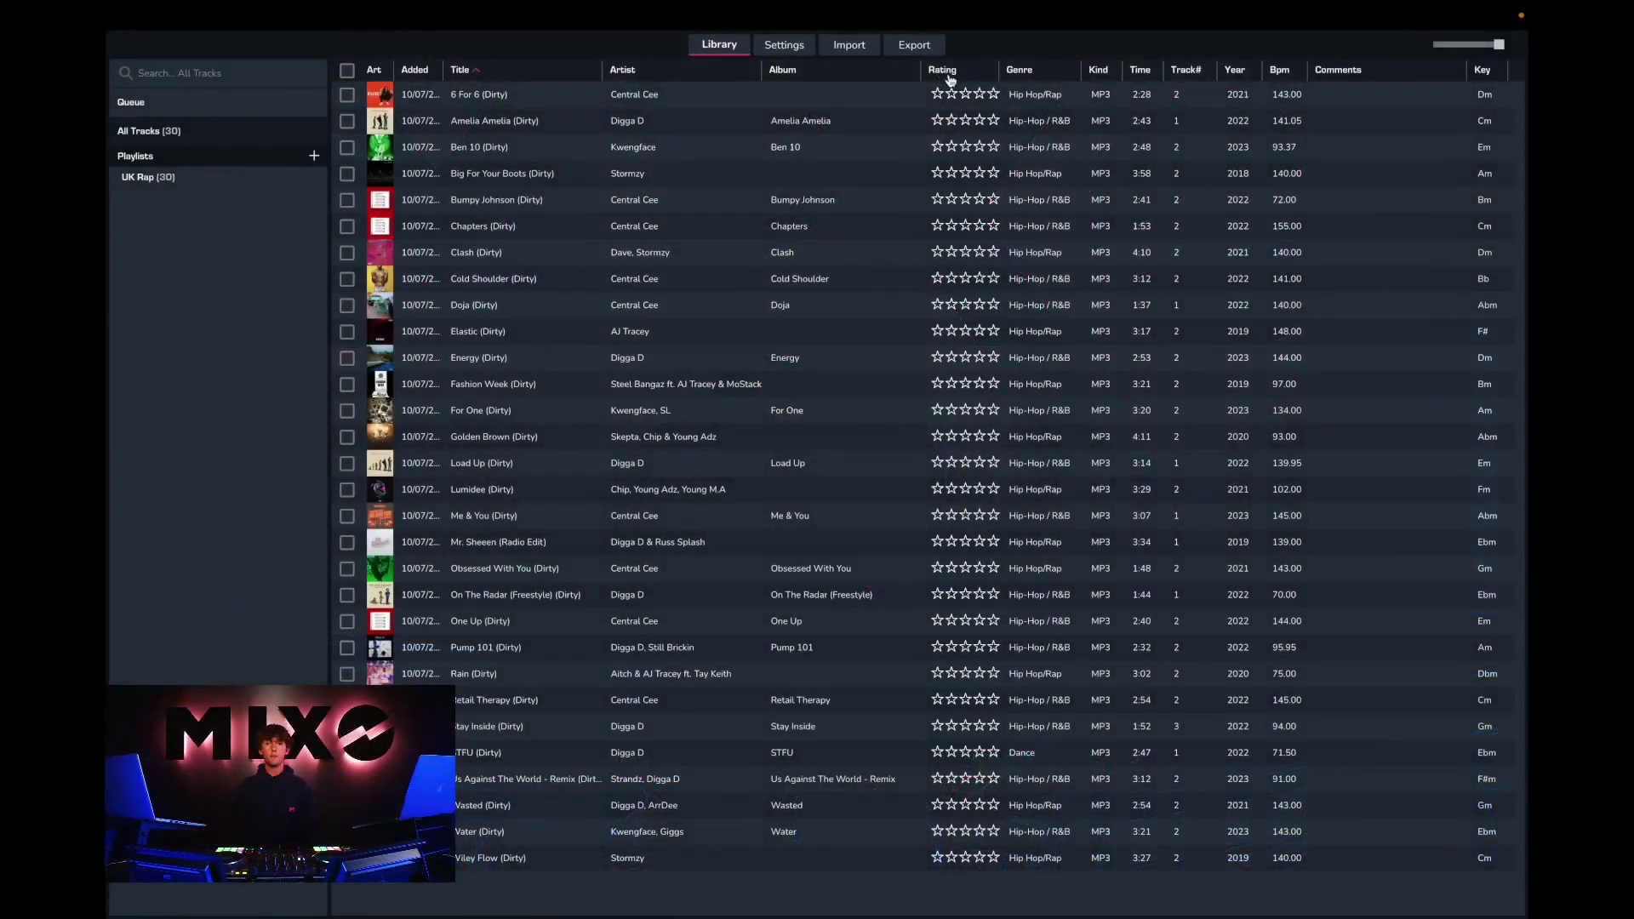
- Open MIXO's Export tab to show the DJ software export formats
click(914, 47)
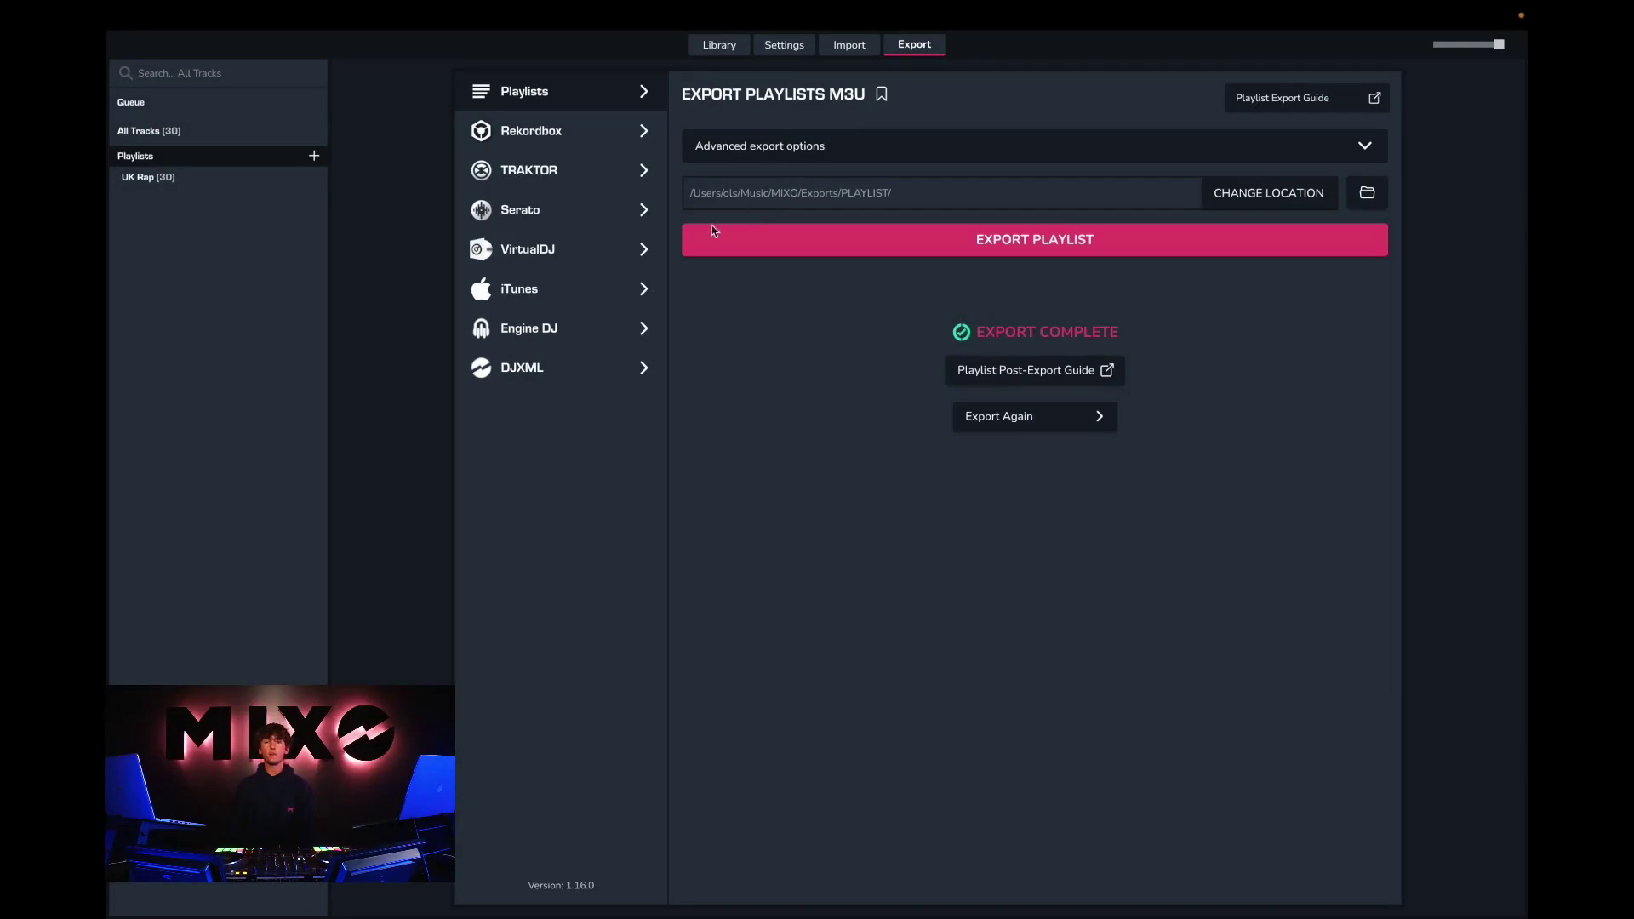
- Export the whole library and UK Rap playlist as Engine DJ XML
click(547, 333)
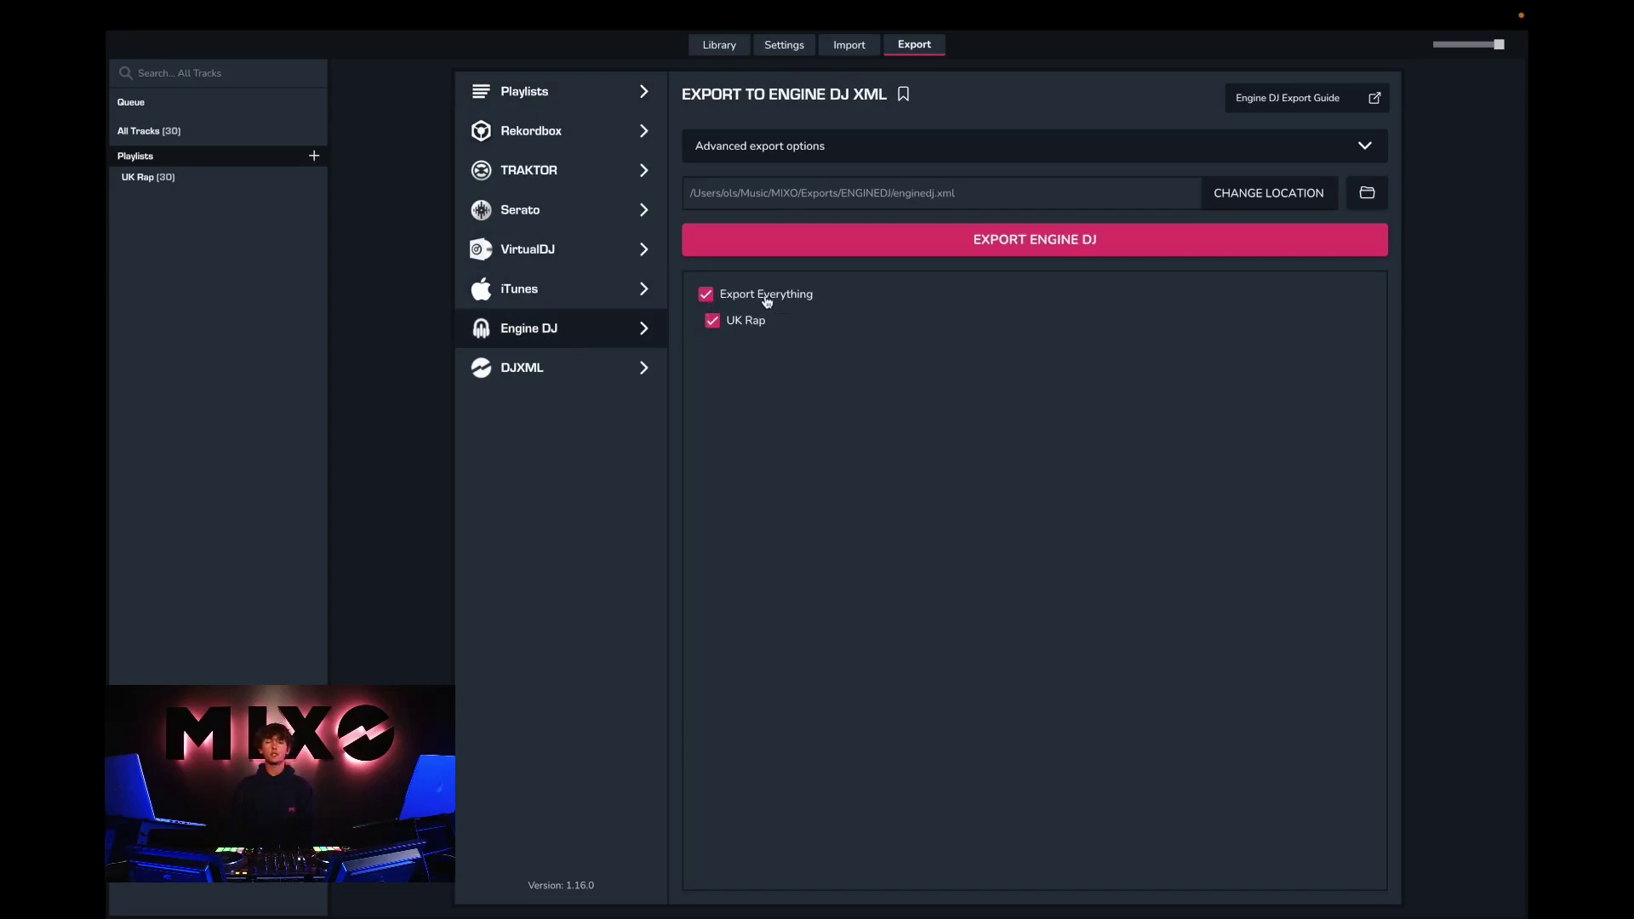
click(1009, 246)
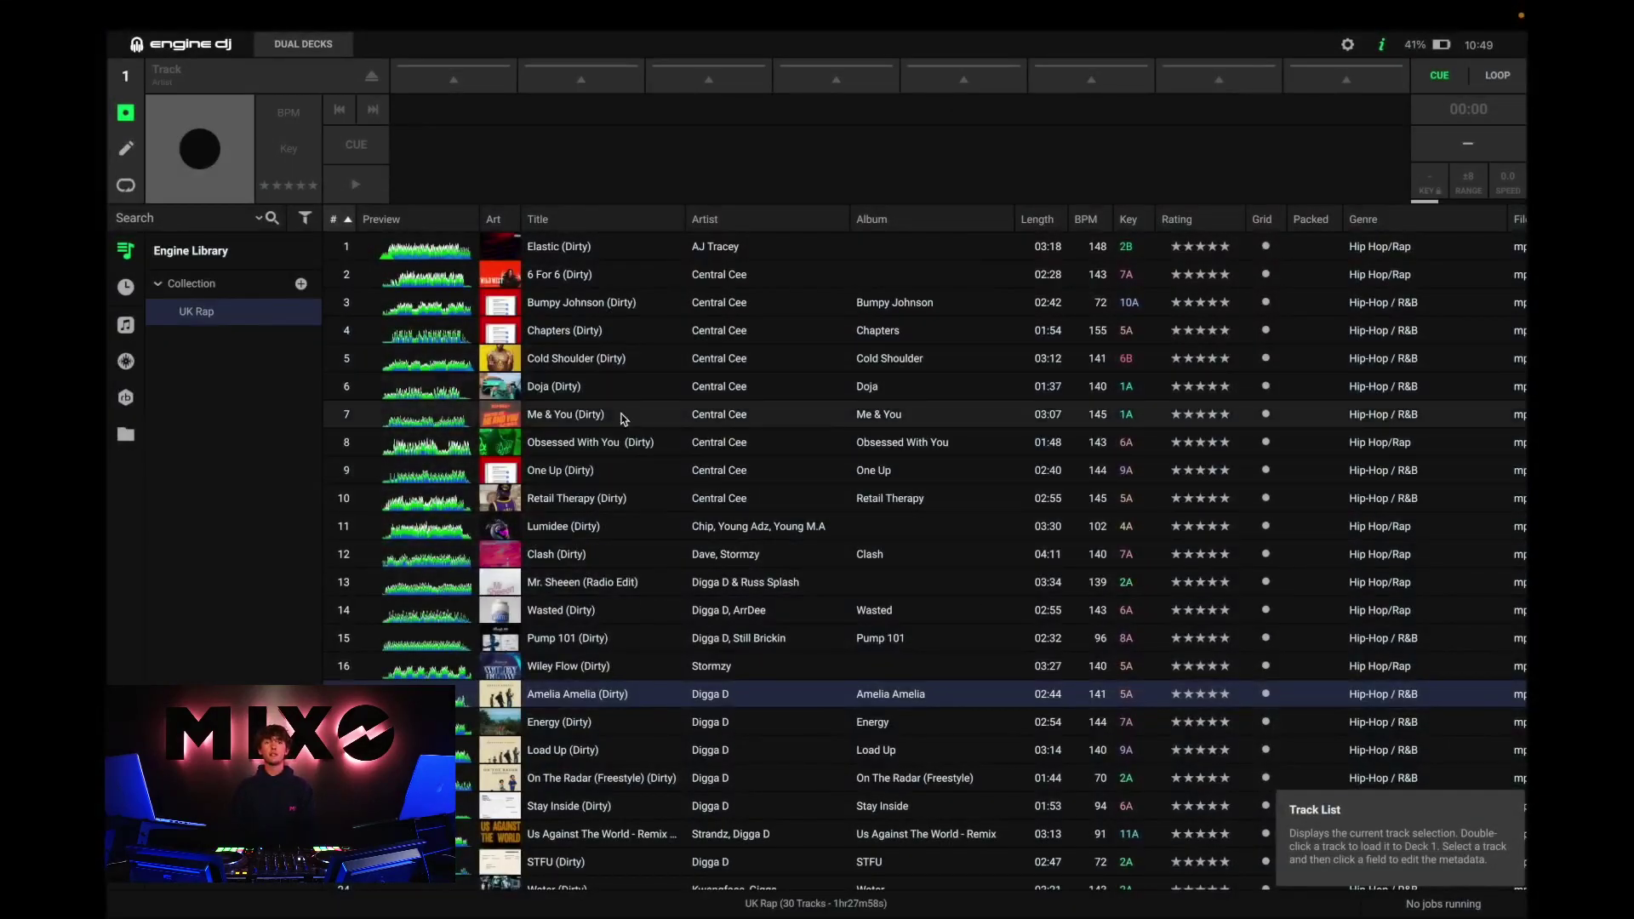
- Drag Elastic (Dirty) by AJ Tracey from the UK Rap playlist onto Deck 1
click(556, 250)
drag(555, 256, 472, 146)
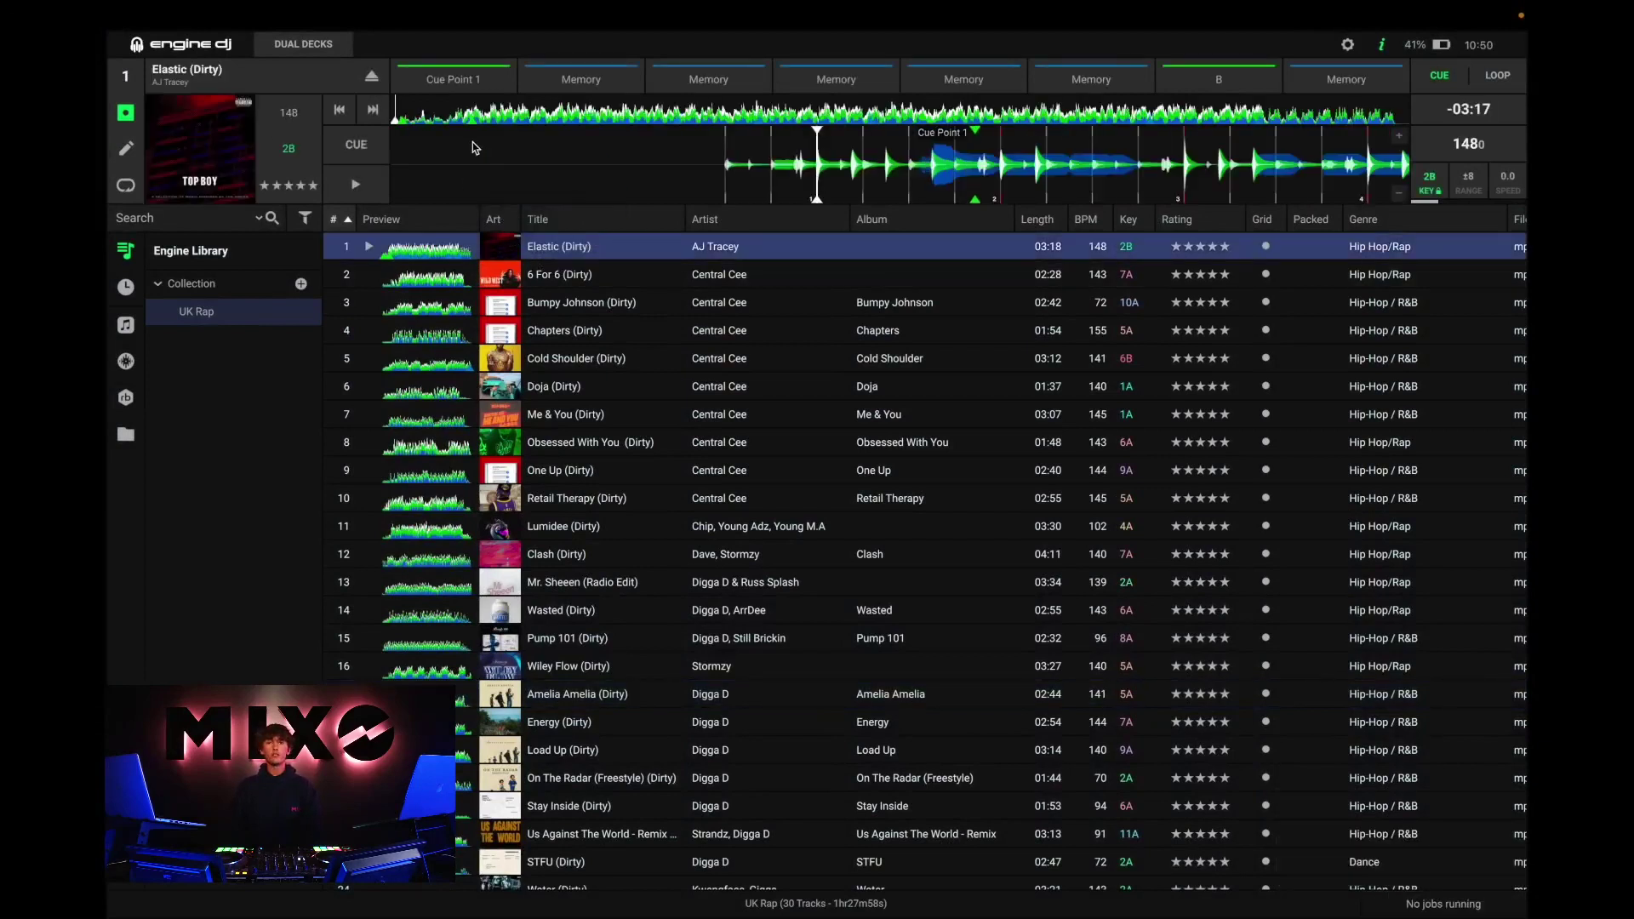